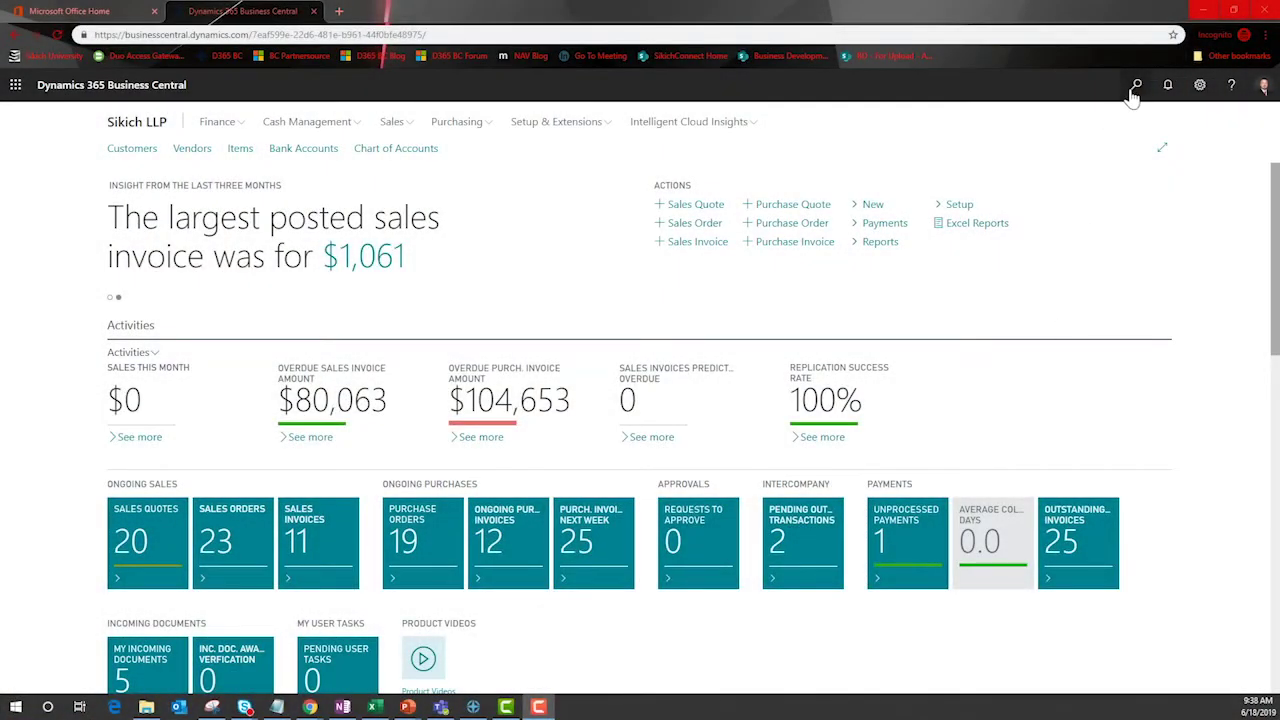
Open Approval User Setup at full width, check its Notification Setup, then return to the user list
left_click(1134, 88)
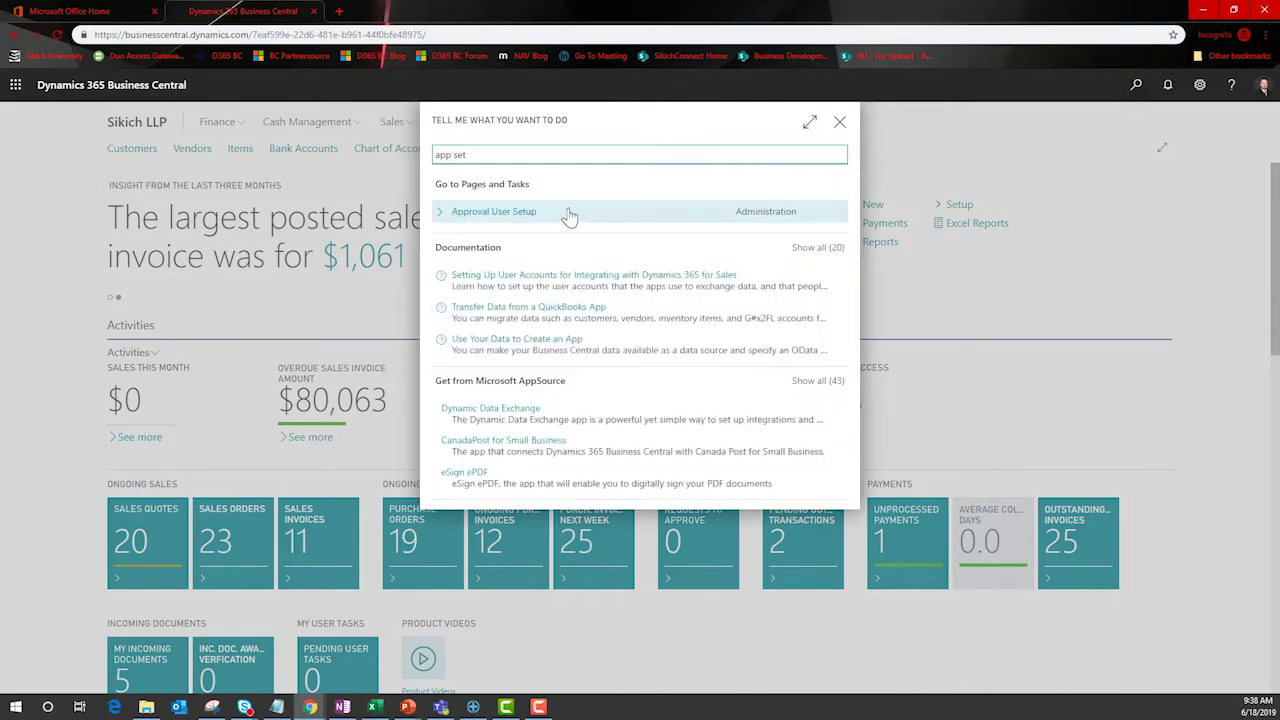
left_click(566, 214)
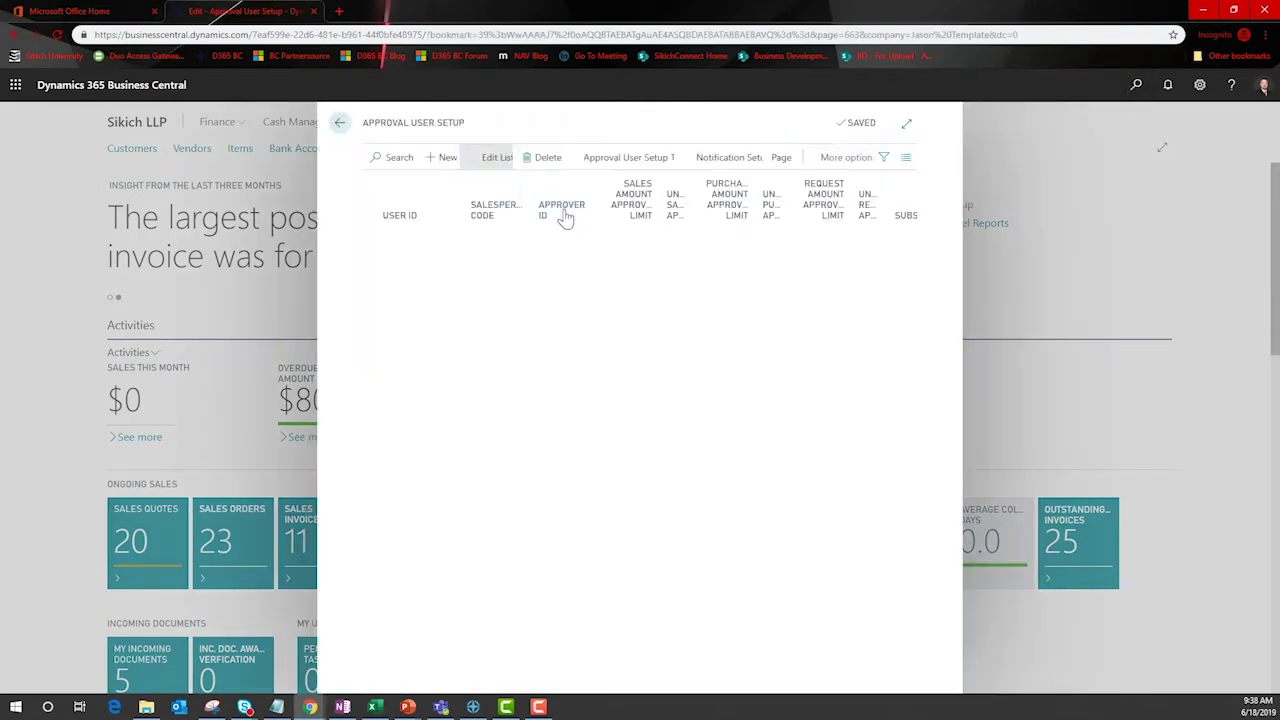
left_click(905, 123)
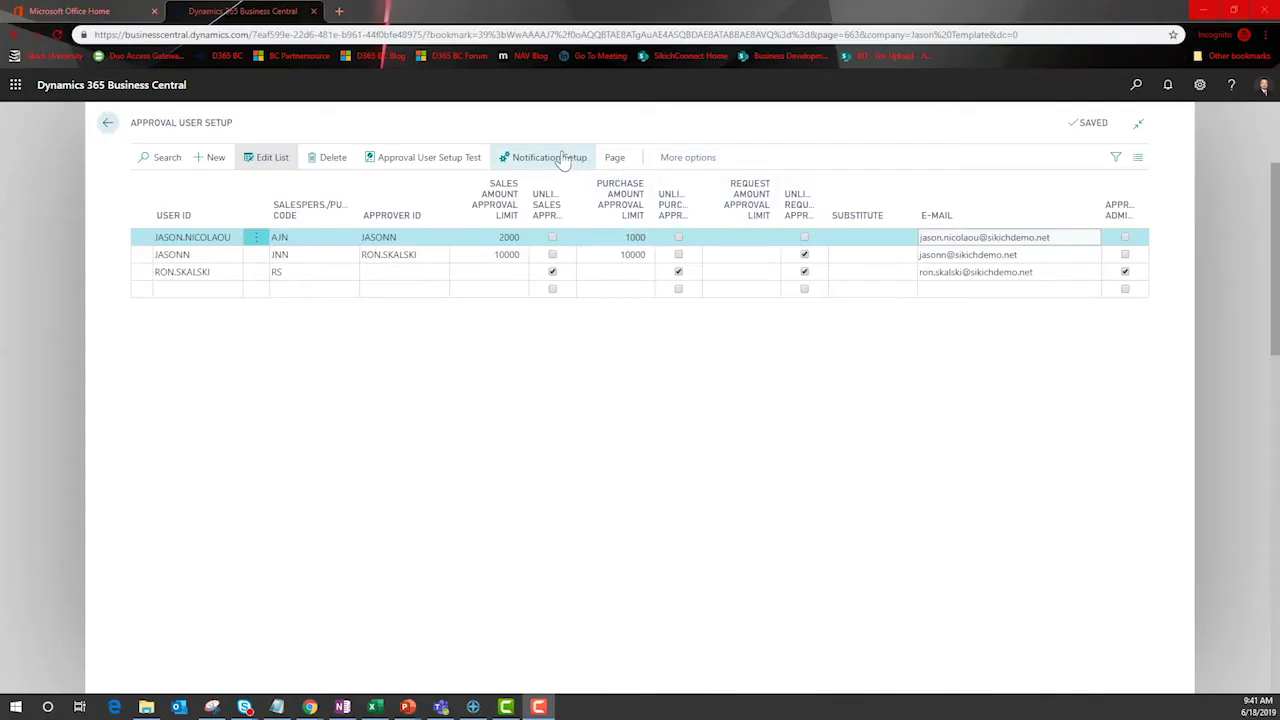
left_click(563, 158)
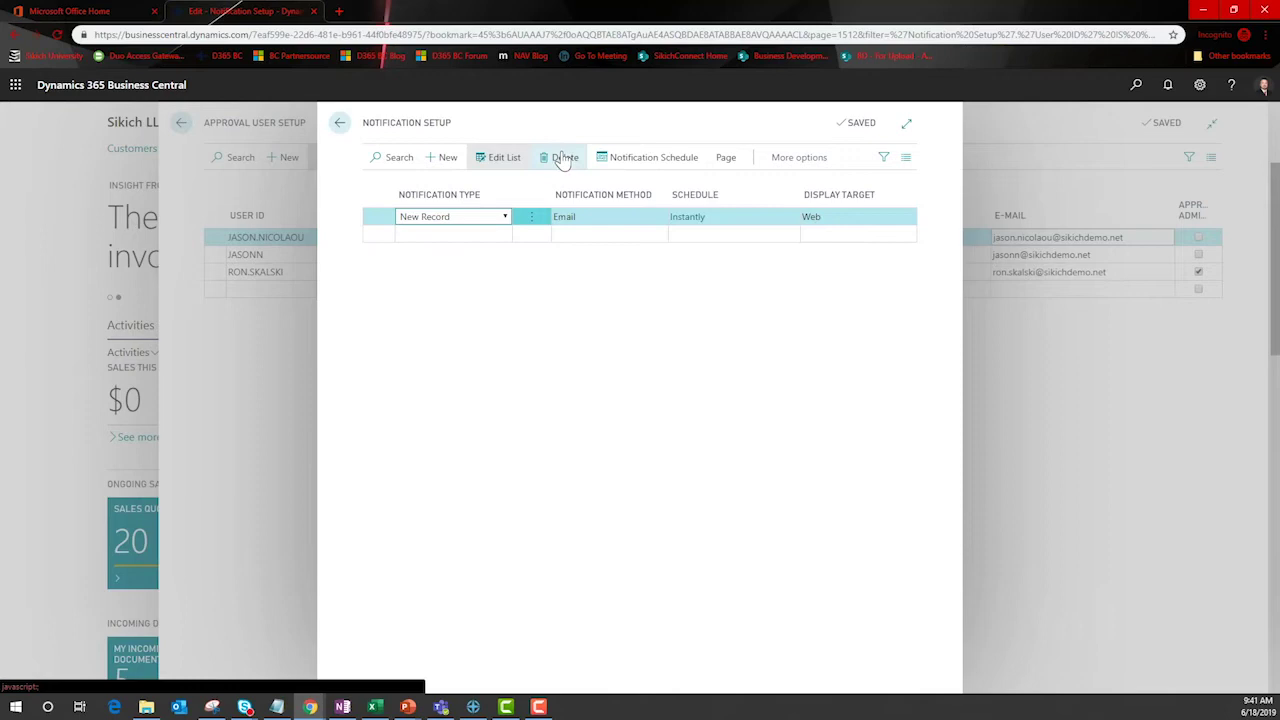
left_click(339, 122)
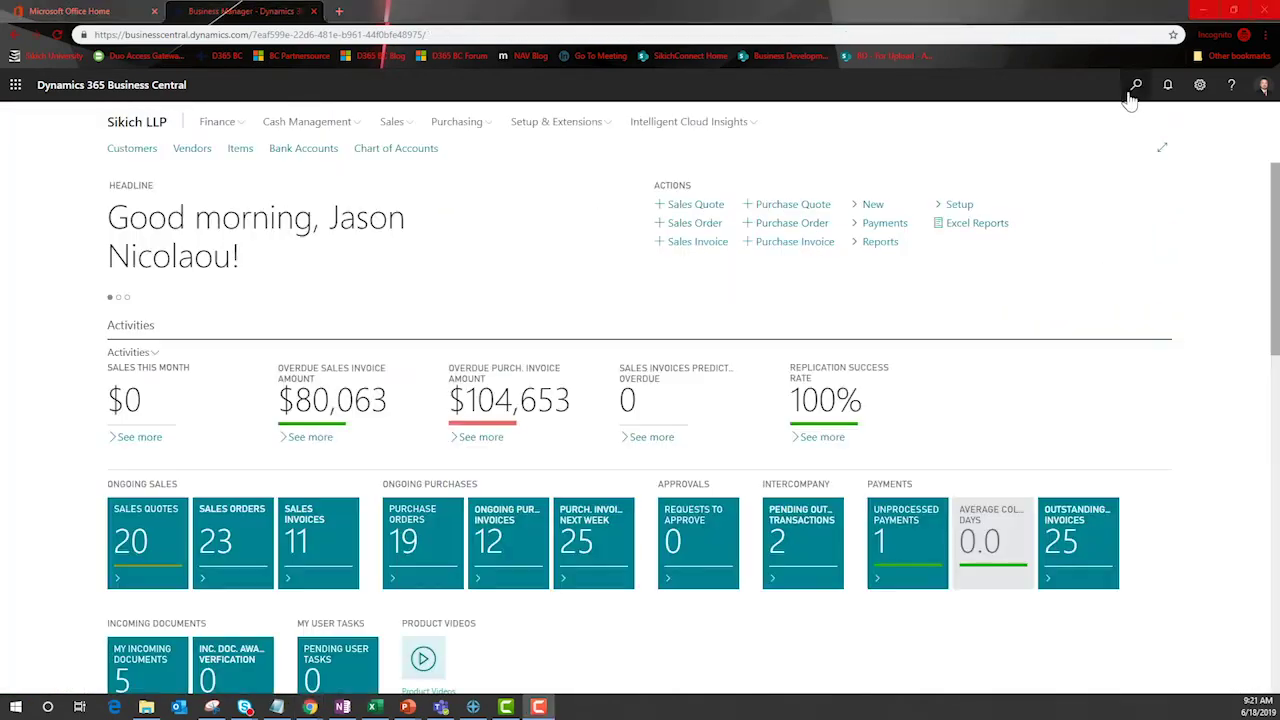
Find Workflows via the 'wo' search and open the MS-SOAPW-05 Hierarchy with Stop 1 sales order workflow
left_click(1132, 92)
type("workflow")
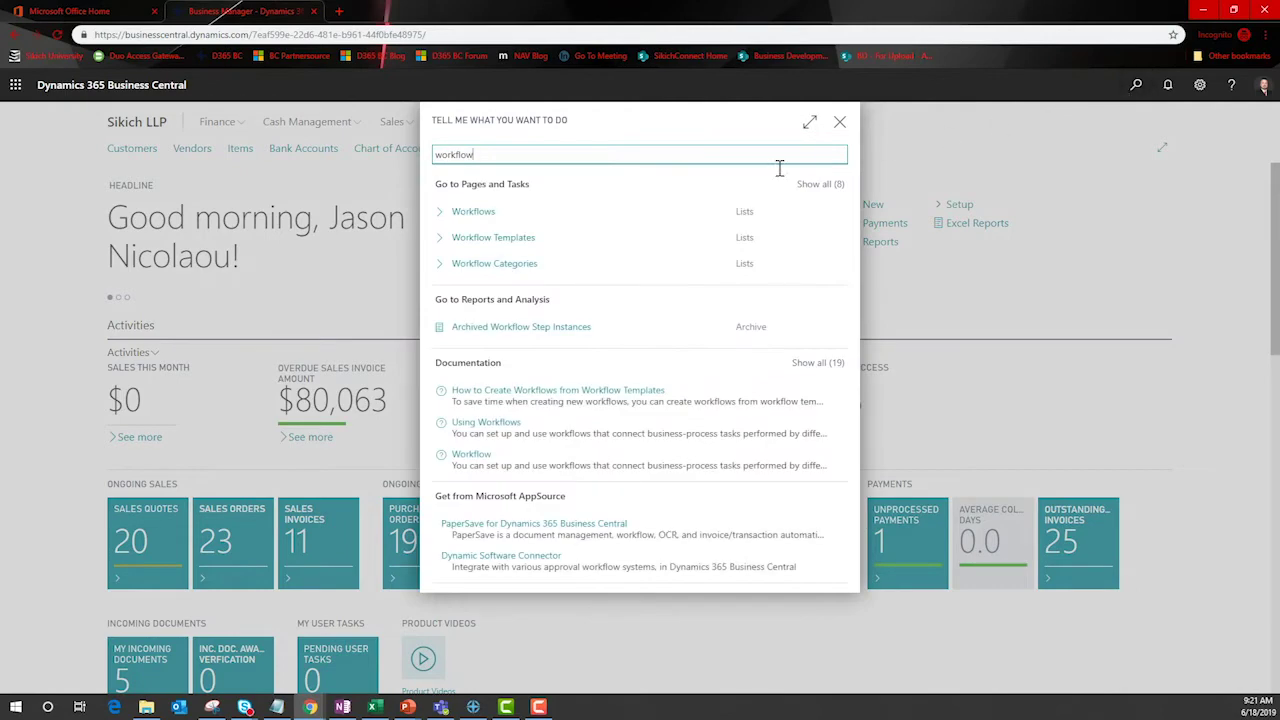
left_click(616, 217)
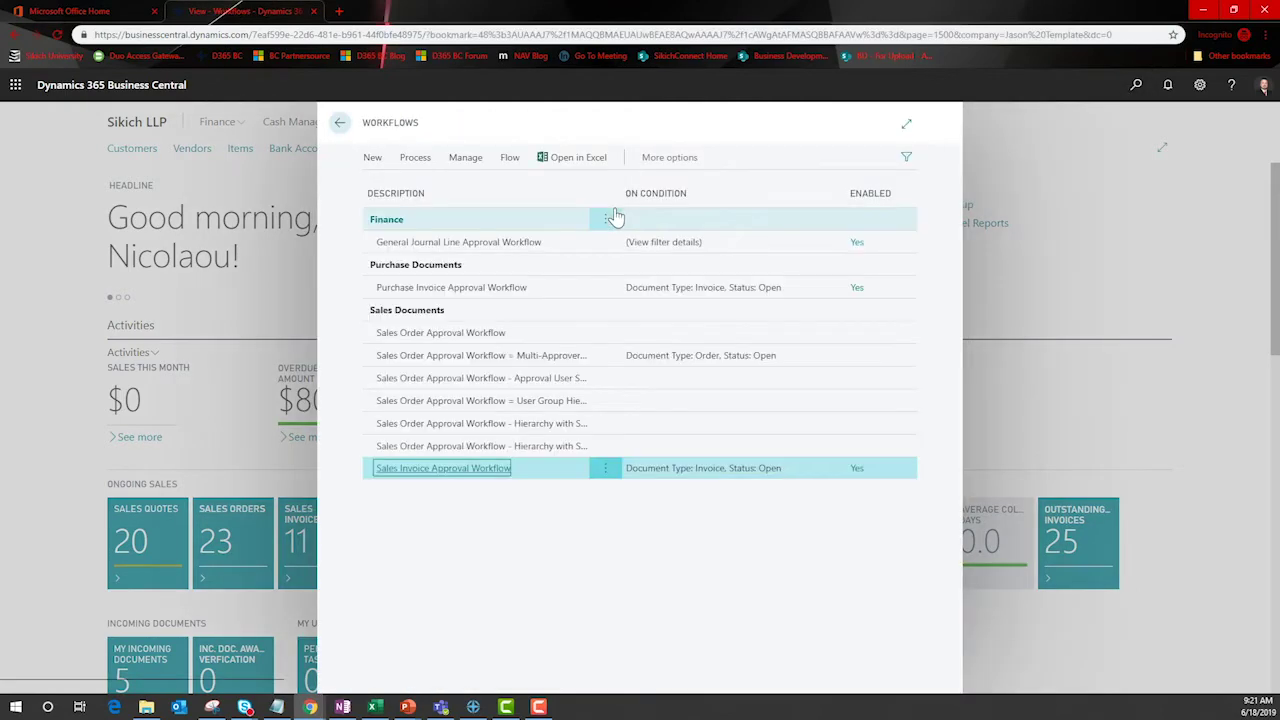
left_click(907, 126)
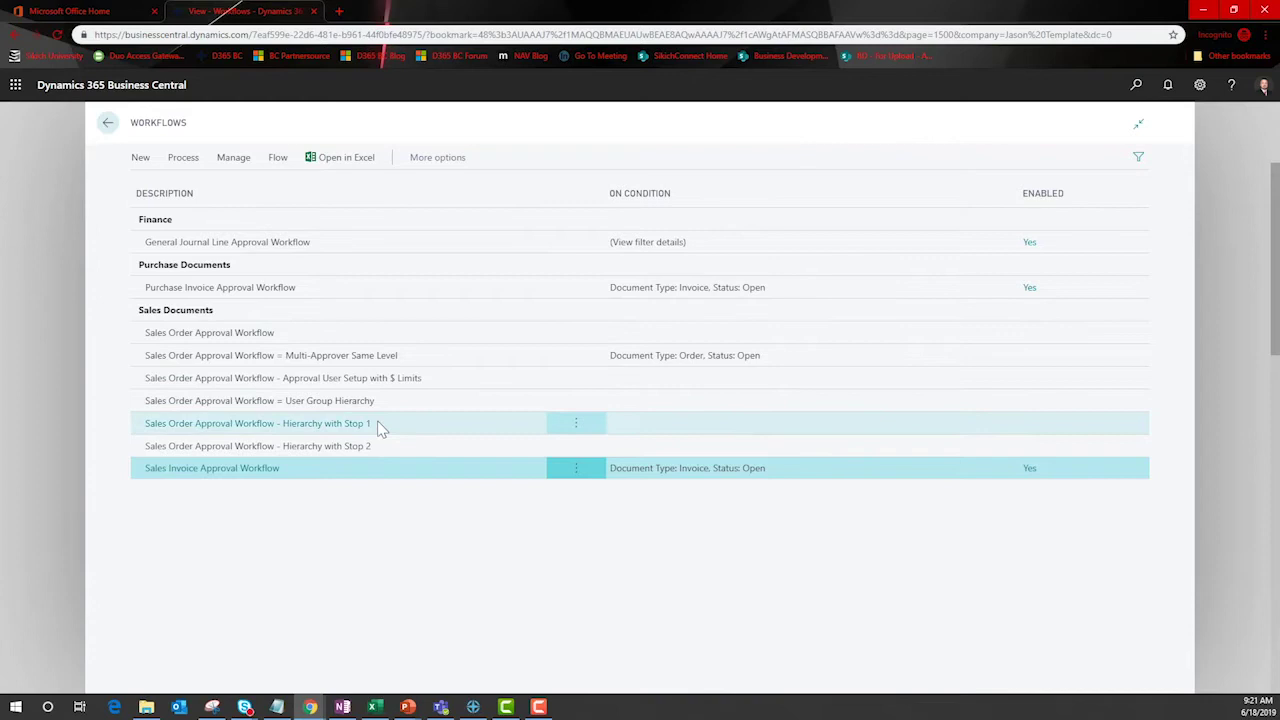
left_click(350, 428)
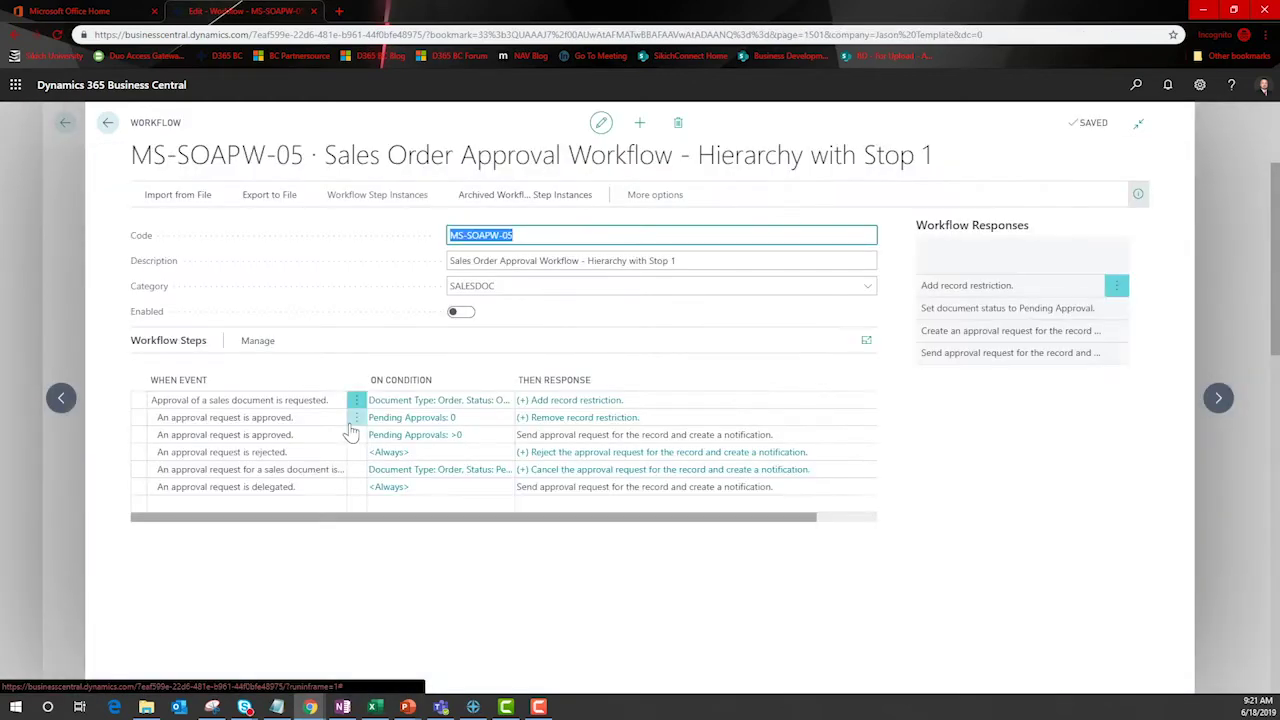
left_click(490, 402)
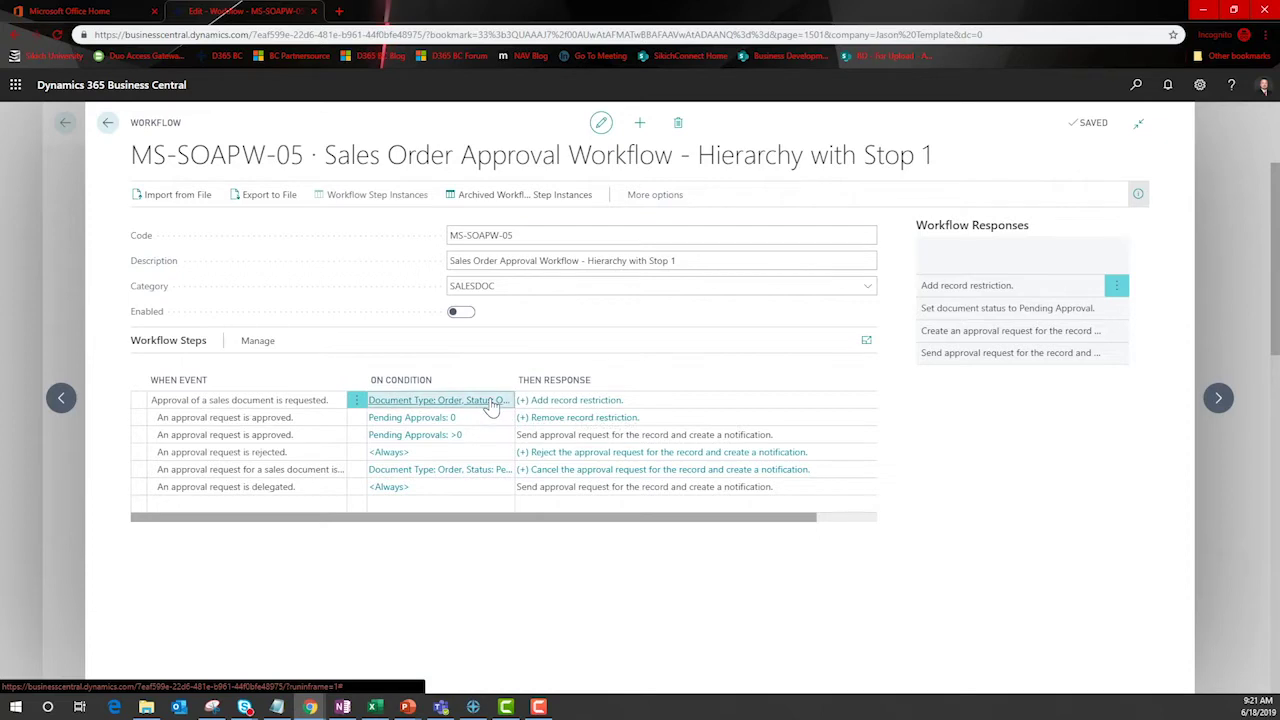
left_click(490, 402)
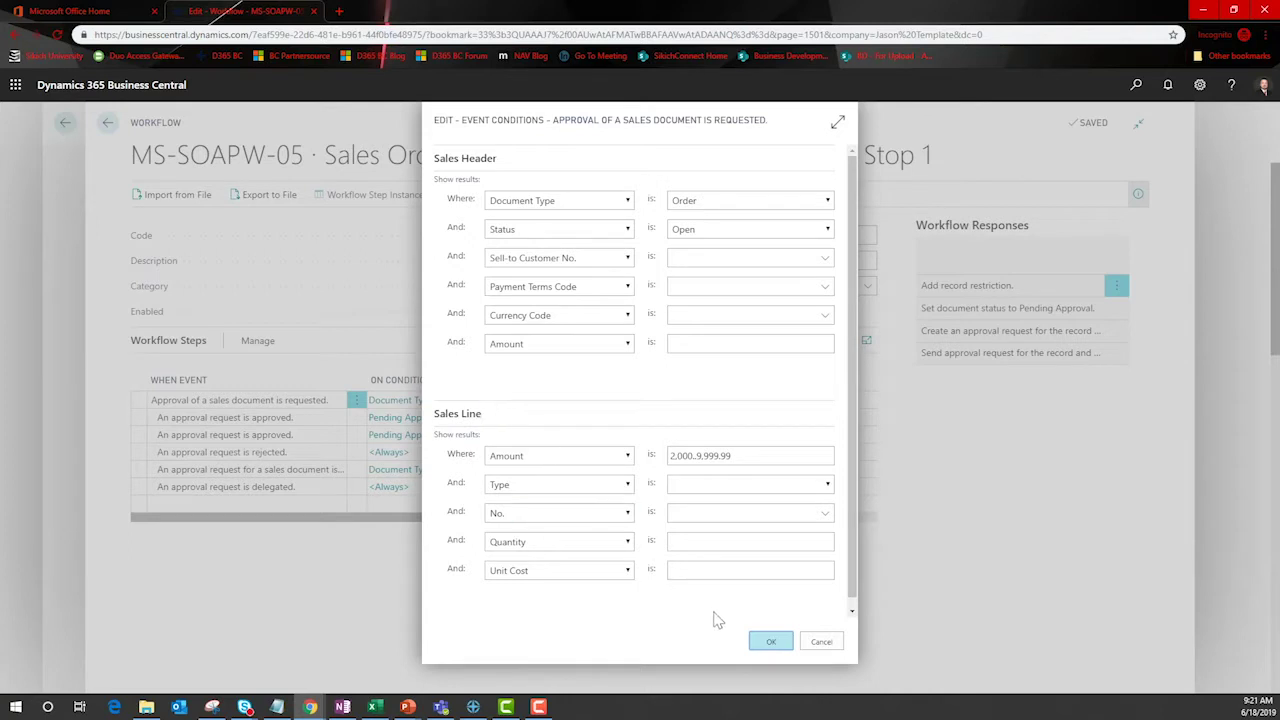
left_click(770, 641)
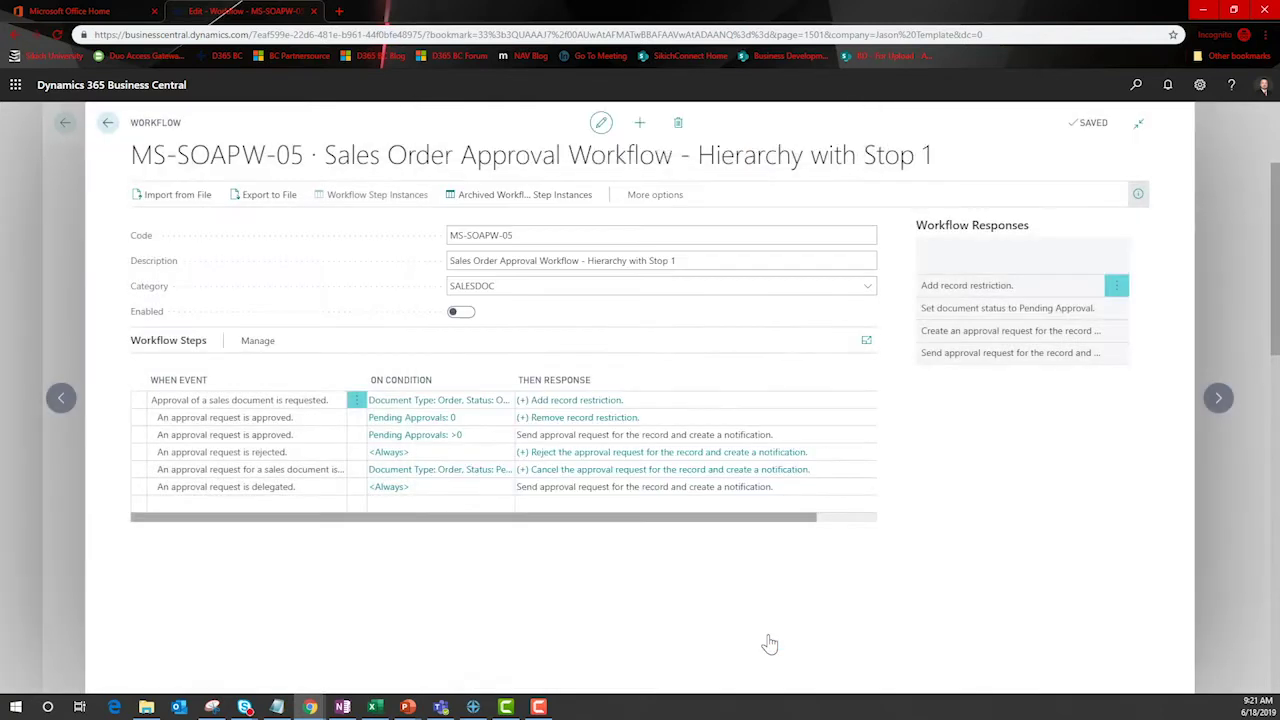
left_click(605, 401)
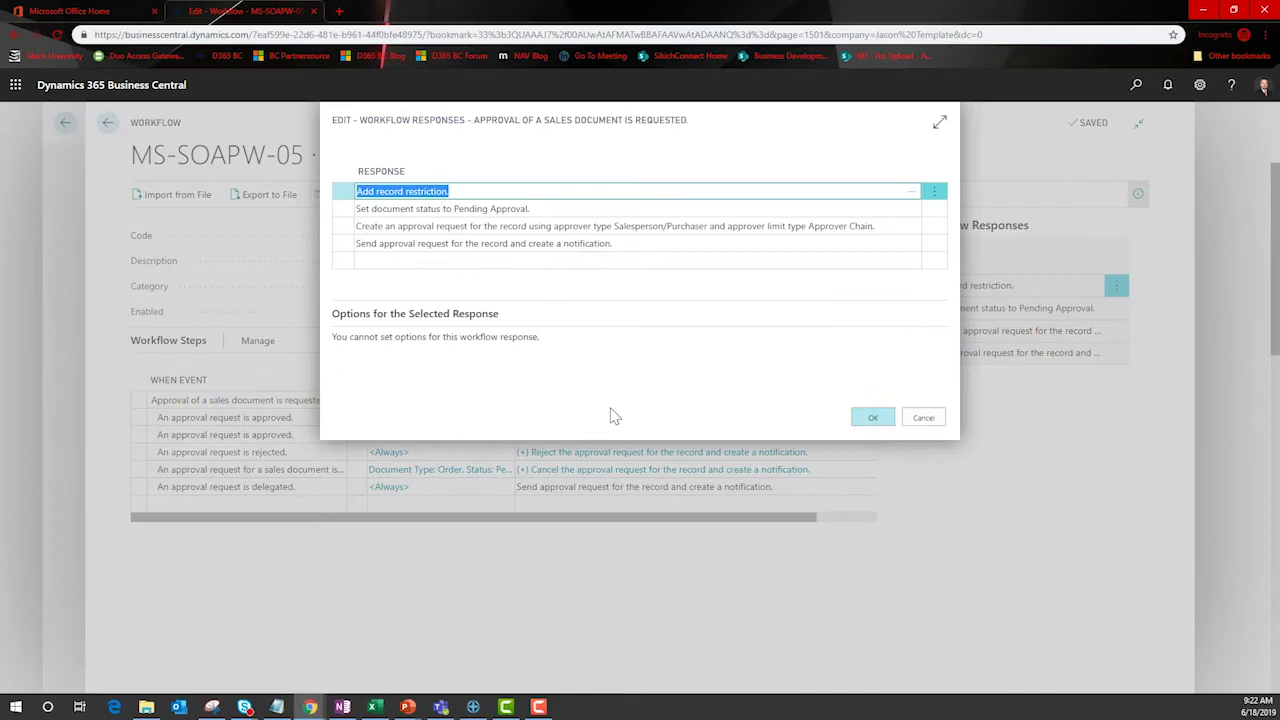
left_click(630, 228)
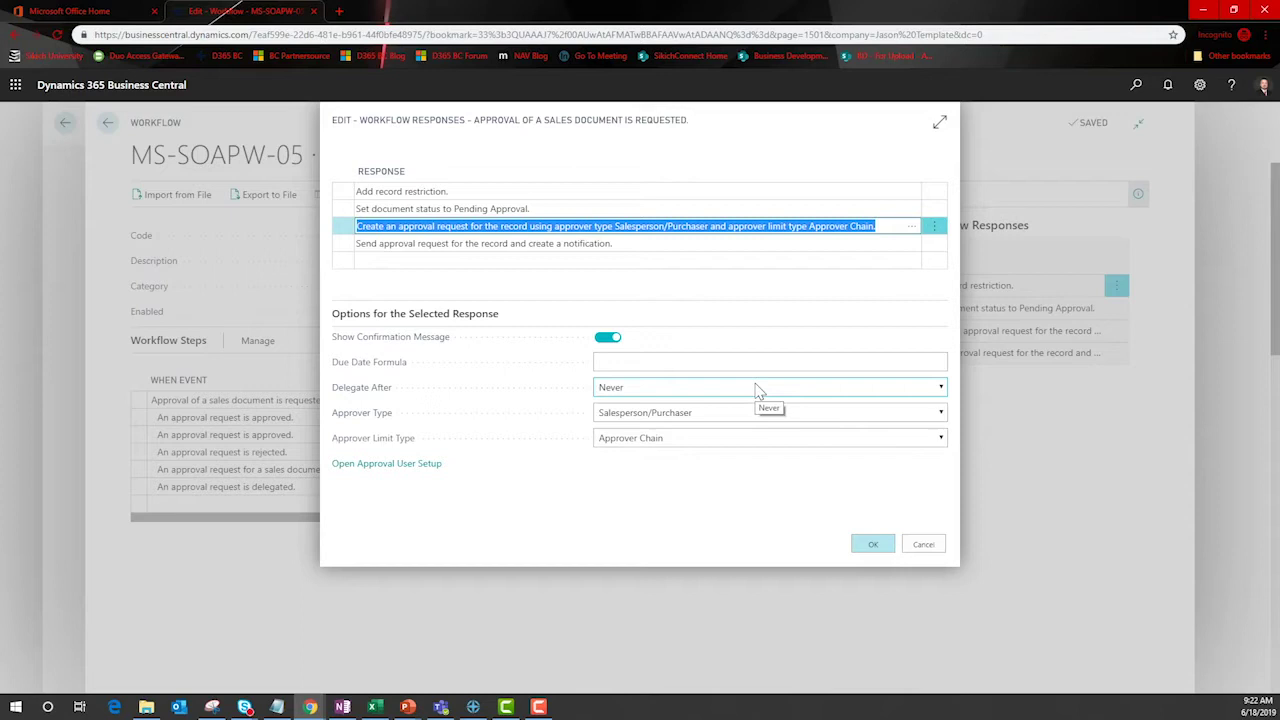
left_click(941, 440)
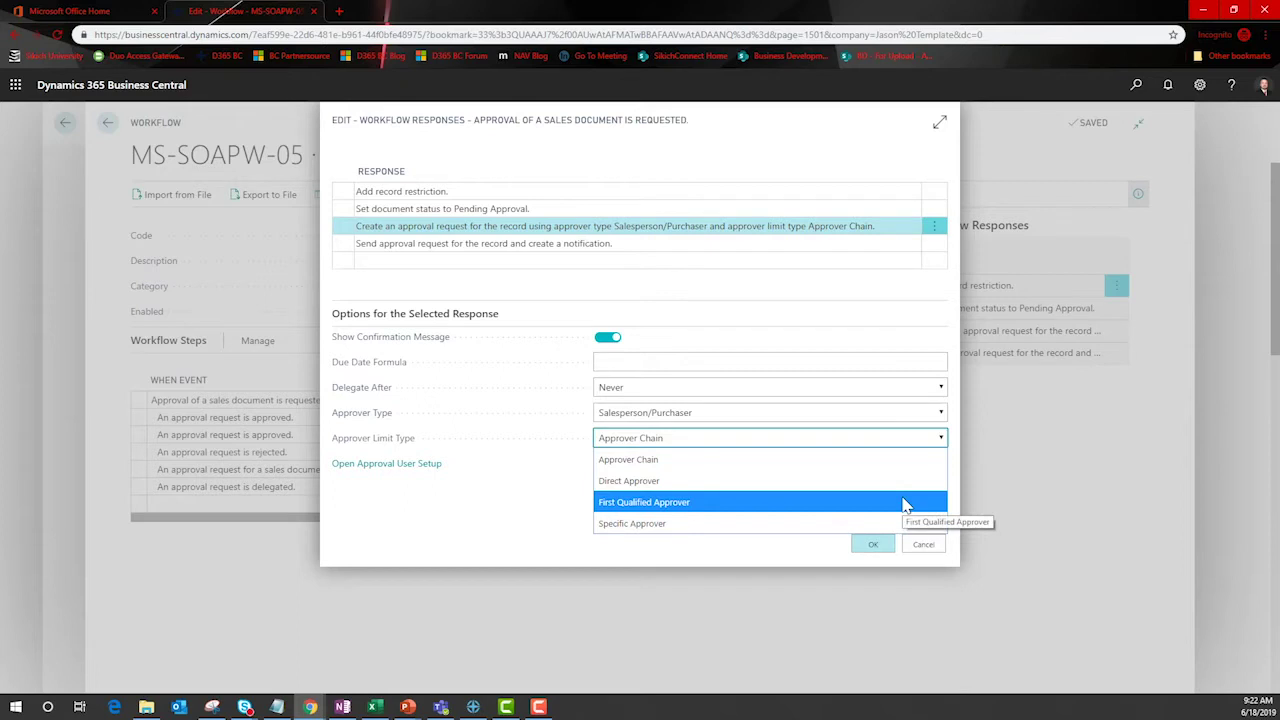
left_click(906, 462)
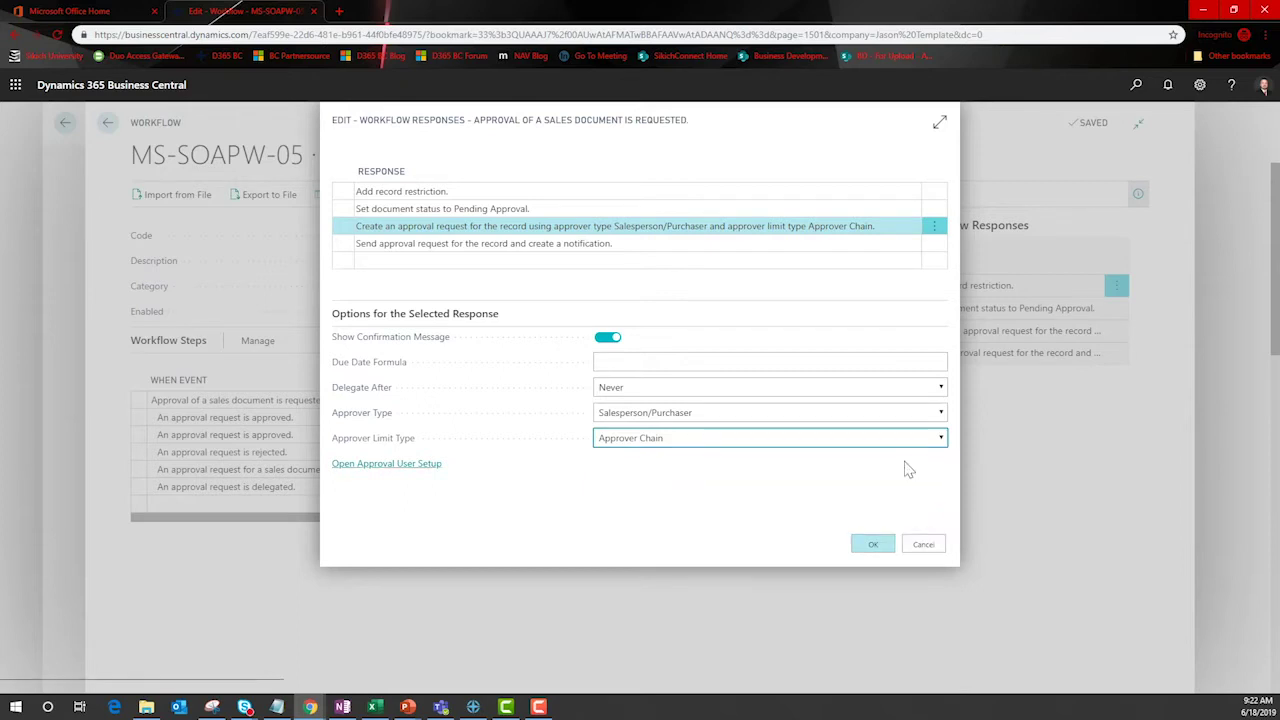
left_click(920, 545)
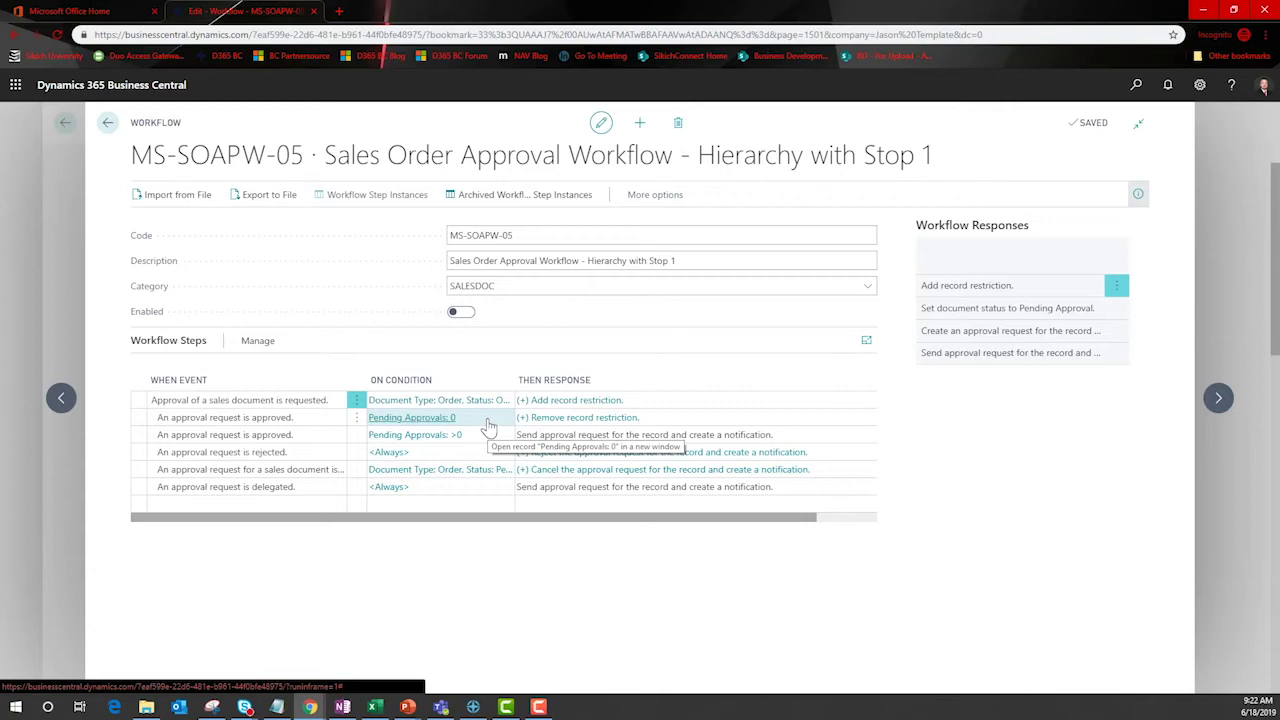
In the Multi-Approver Same Level workflow, open the approval-request response's full workflow user group list
left_click(107, 124)
left_click(229, 356)
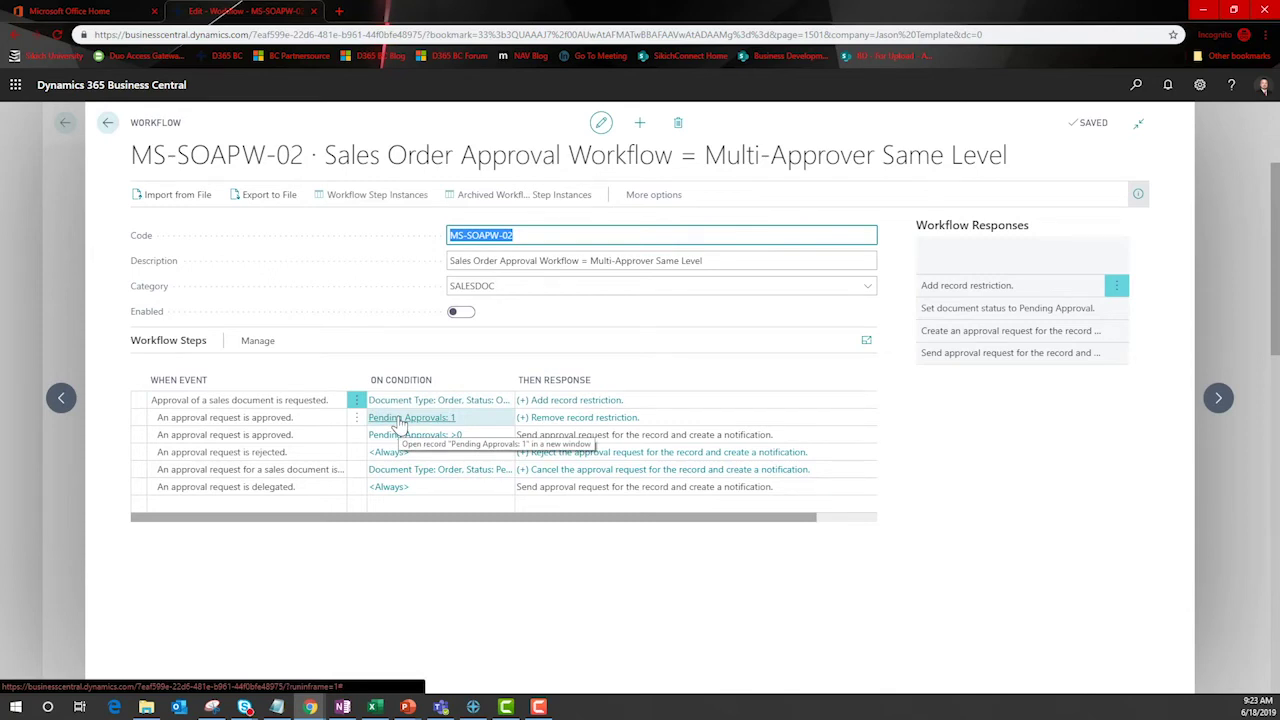
left_click(790, 401)
left_click(768, 229)
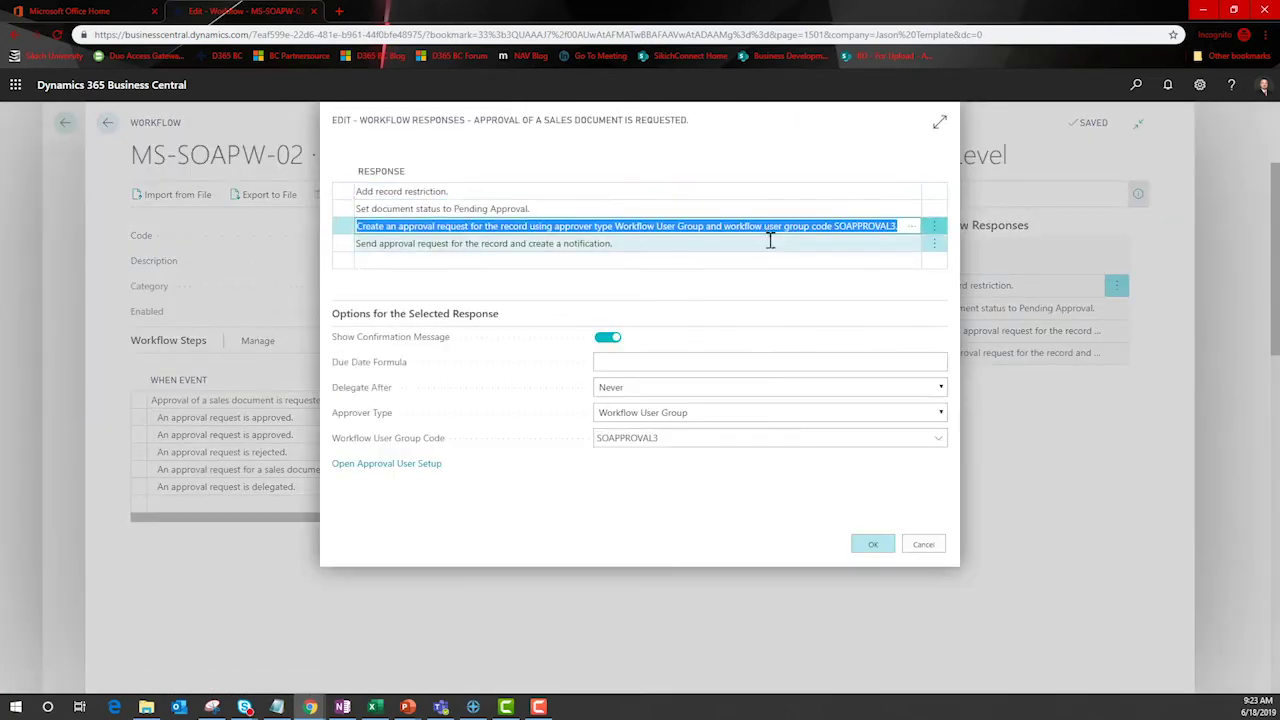
left_click(937, 439)
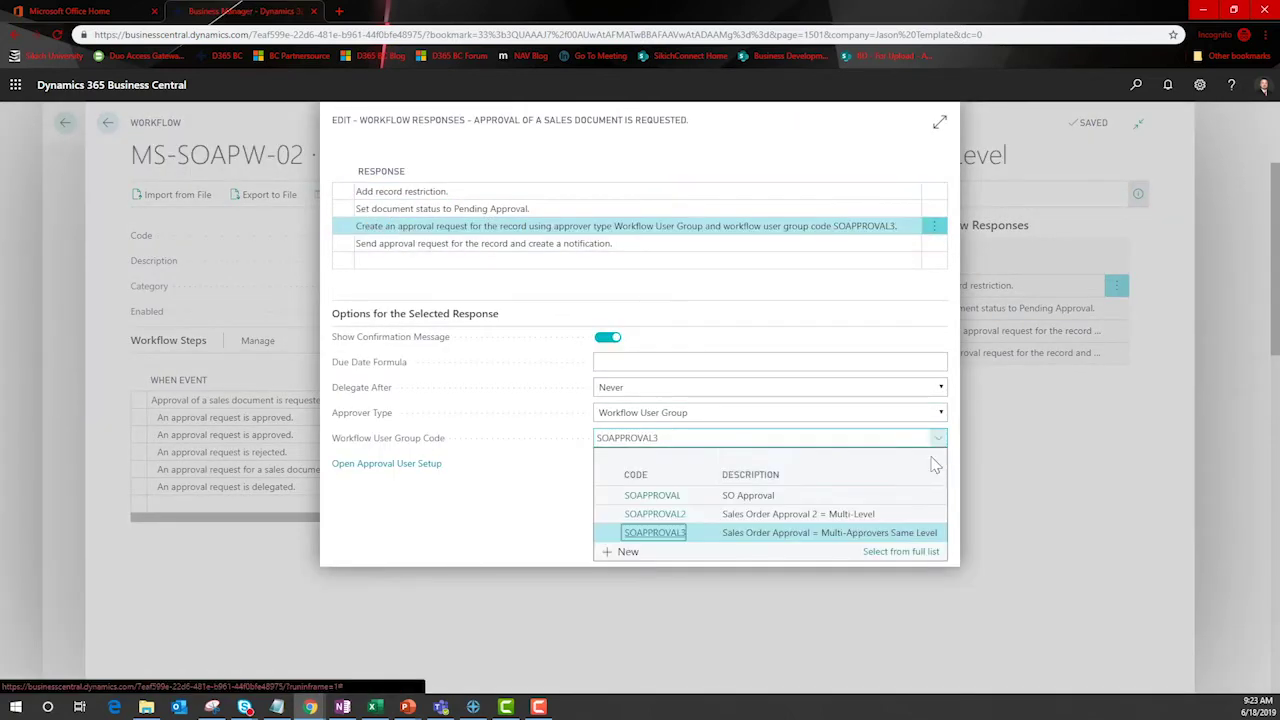
left_click(920, 554)
Review the members of the SOAPPROVAL3 and SOAPPROVAL2 workflow user groups
left_click(587, 119)
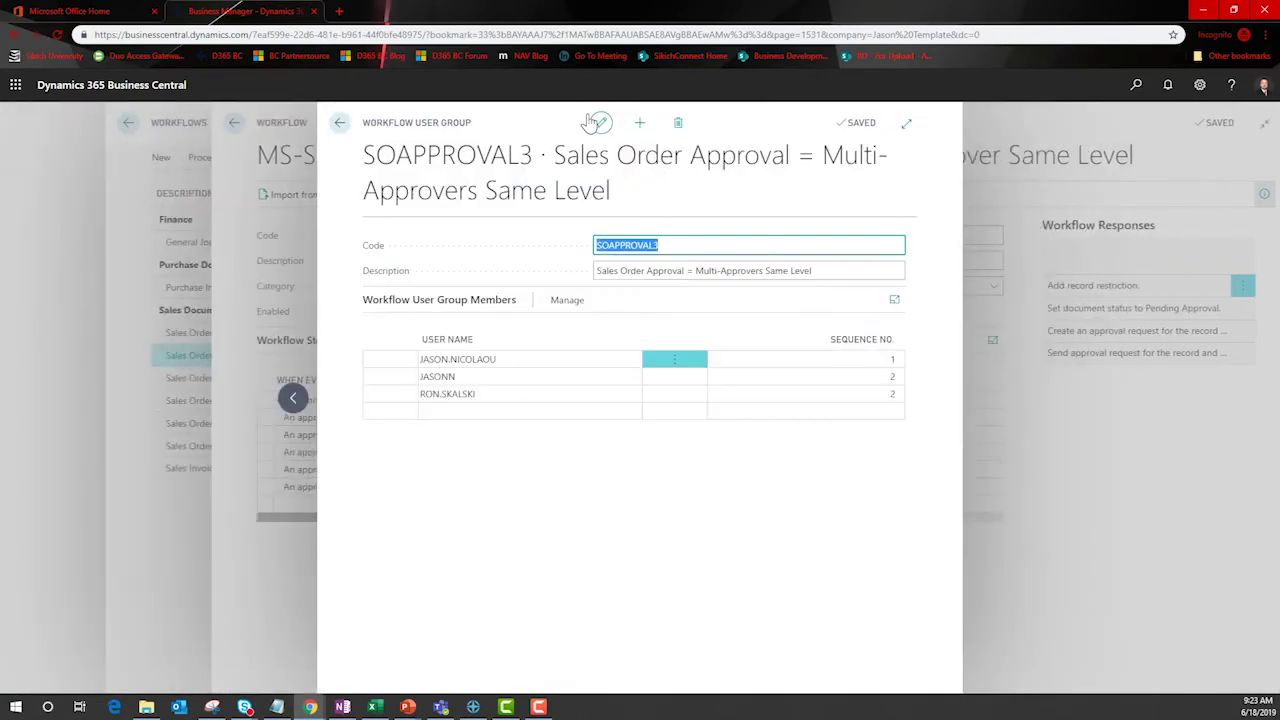
left_click(342, 126)
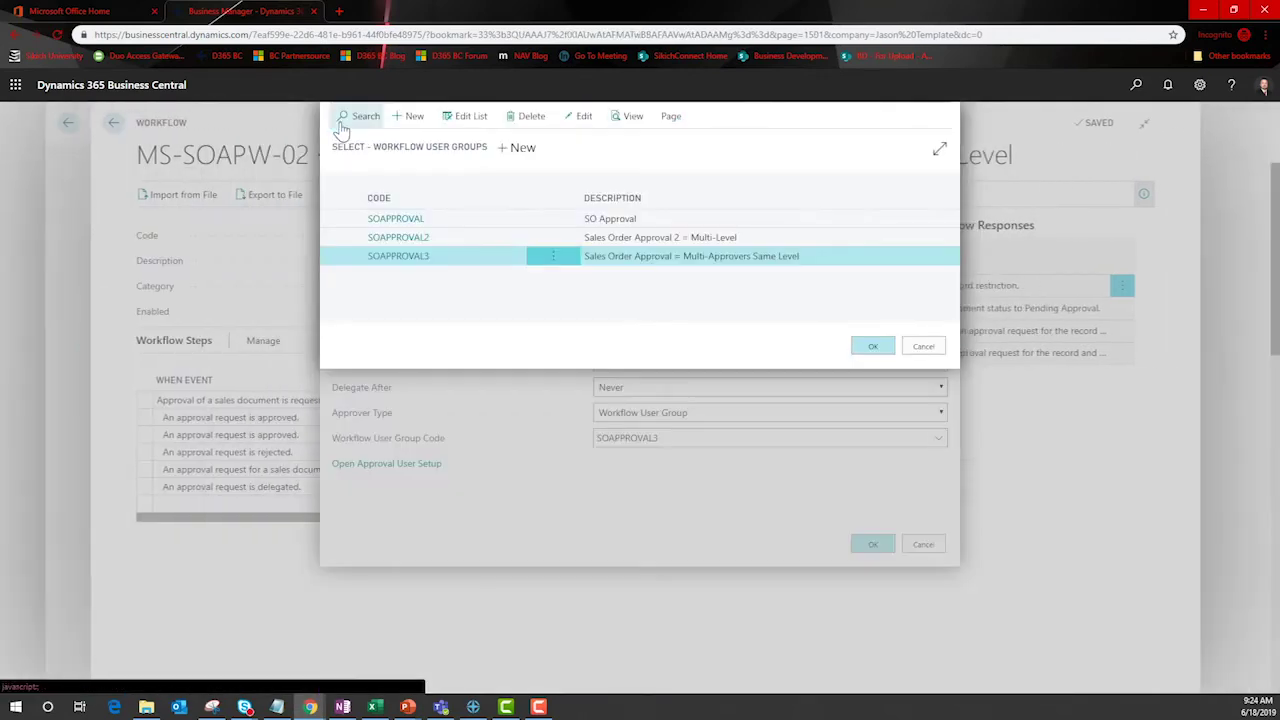
left_click(486, 238)
left_click(580, 117)
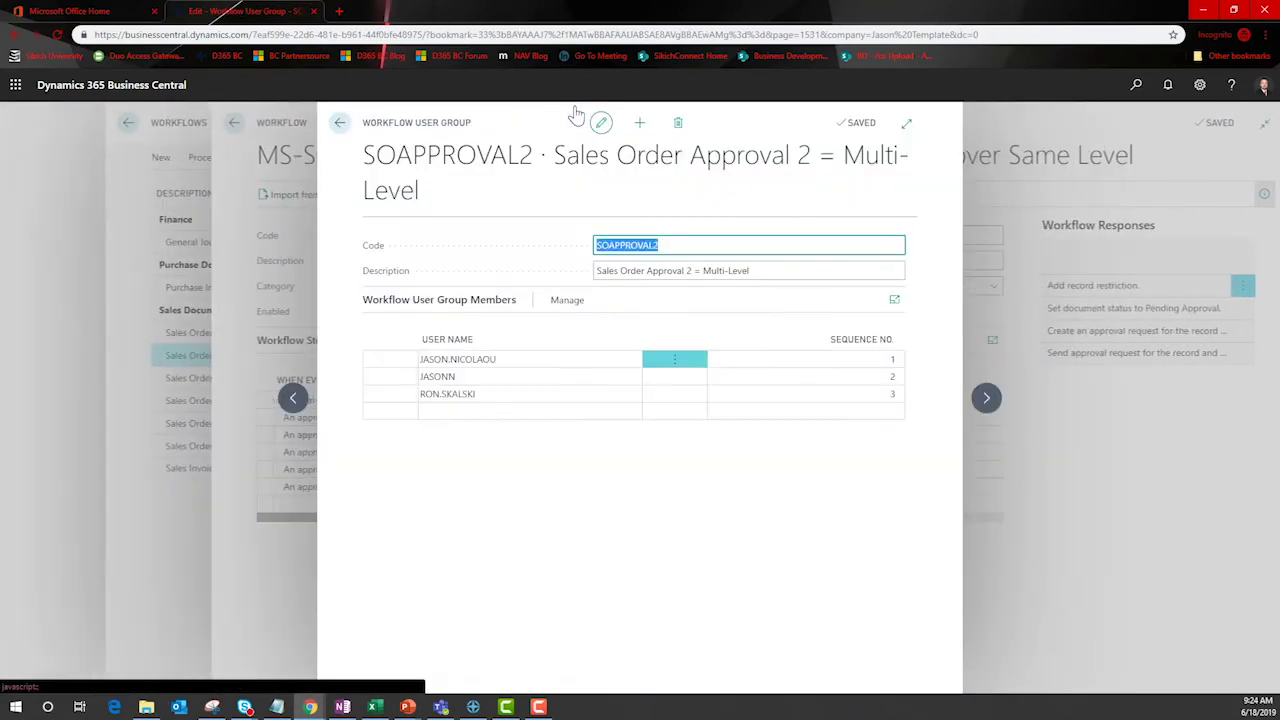
left_click(340, 126)
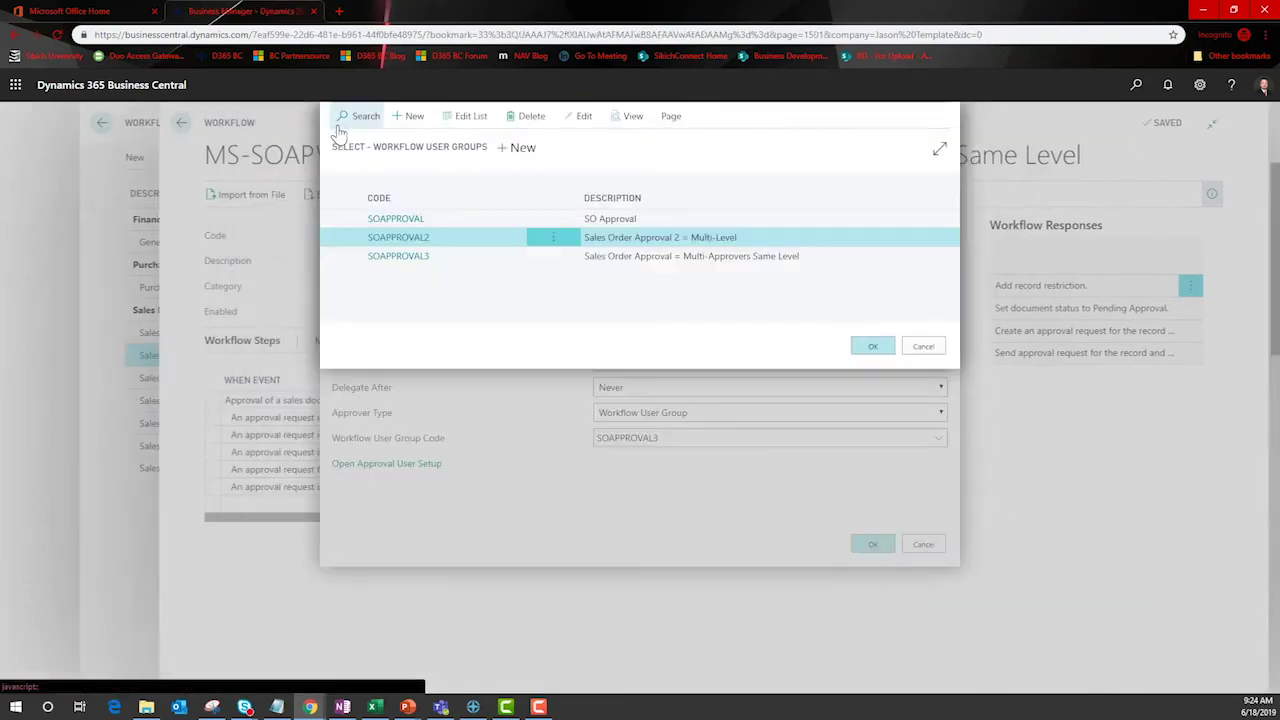
left_click(474, 256)
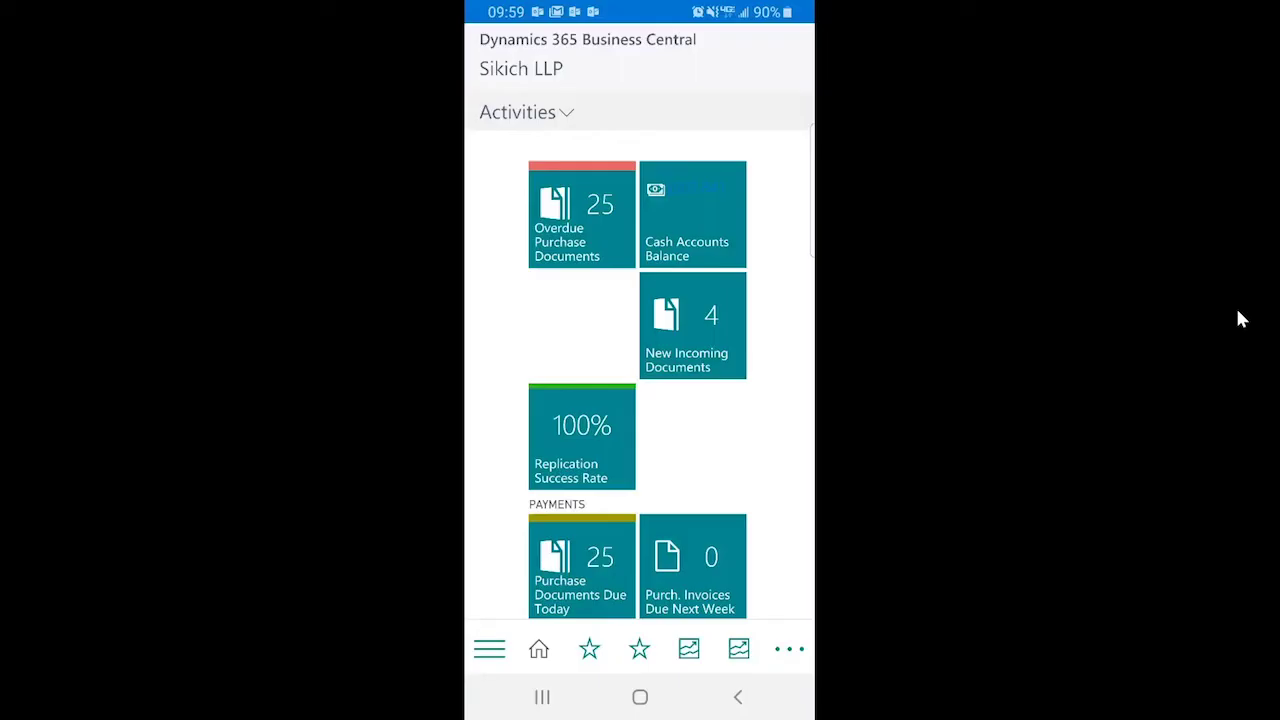
Open Requests to Approve from the Approvals area and scroll a sales order's actions to Create a Flow
scroll(640, 375, "down", 6)
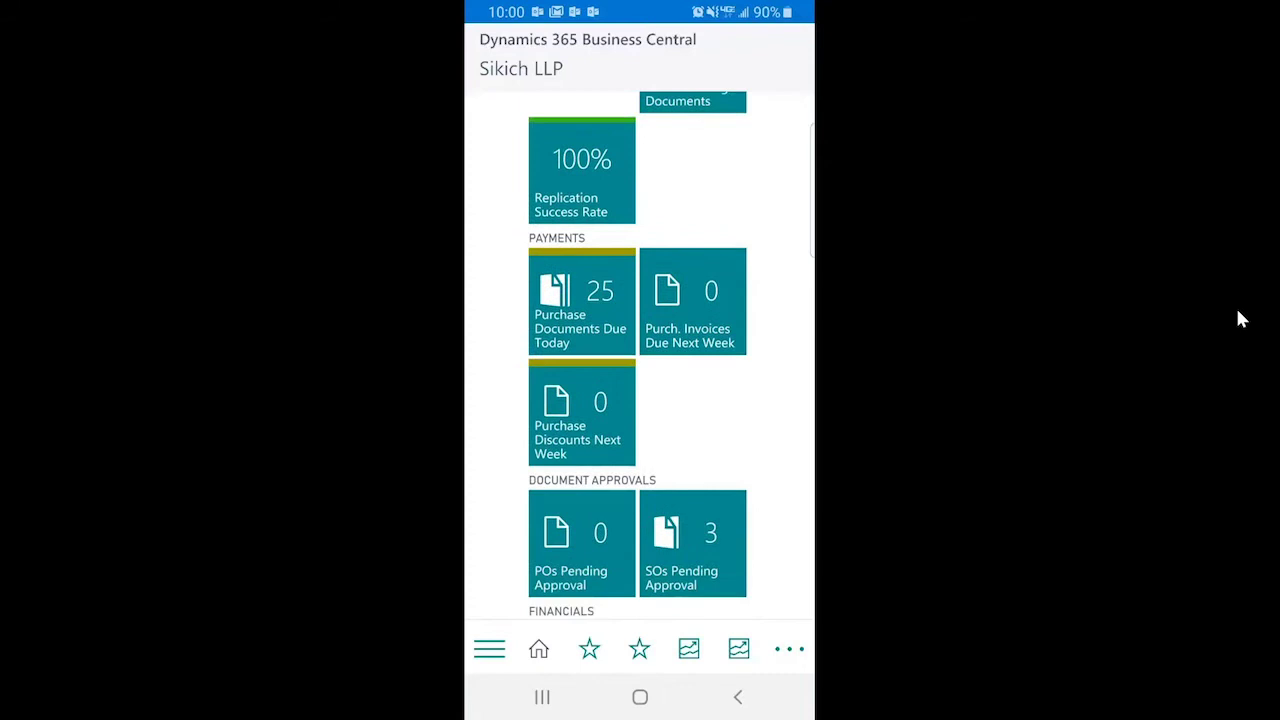
scroll(640, 375, "down", 6)
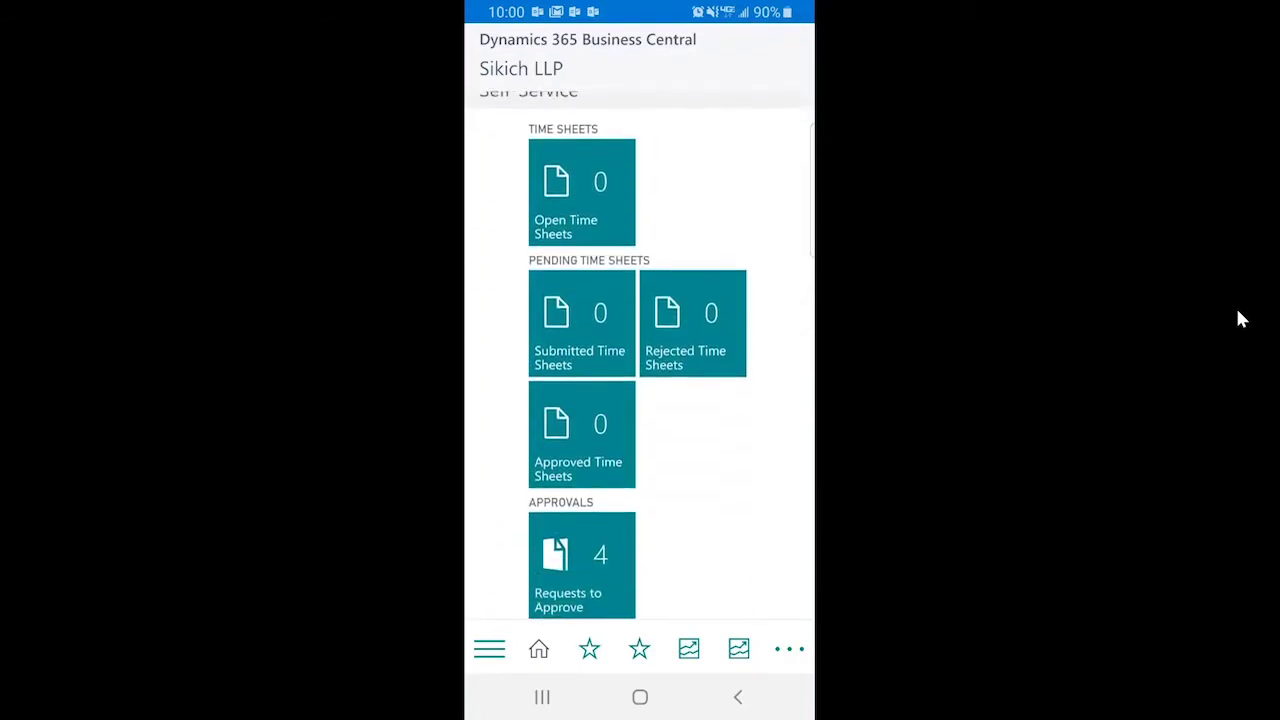
scroll(640, 375, "down", 1)
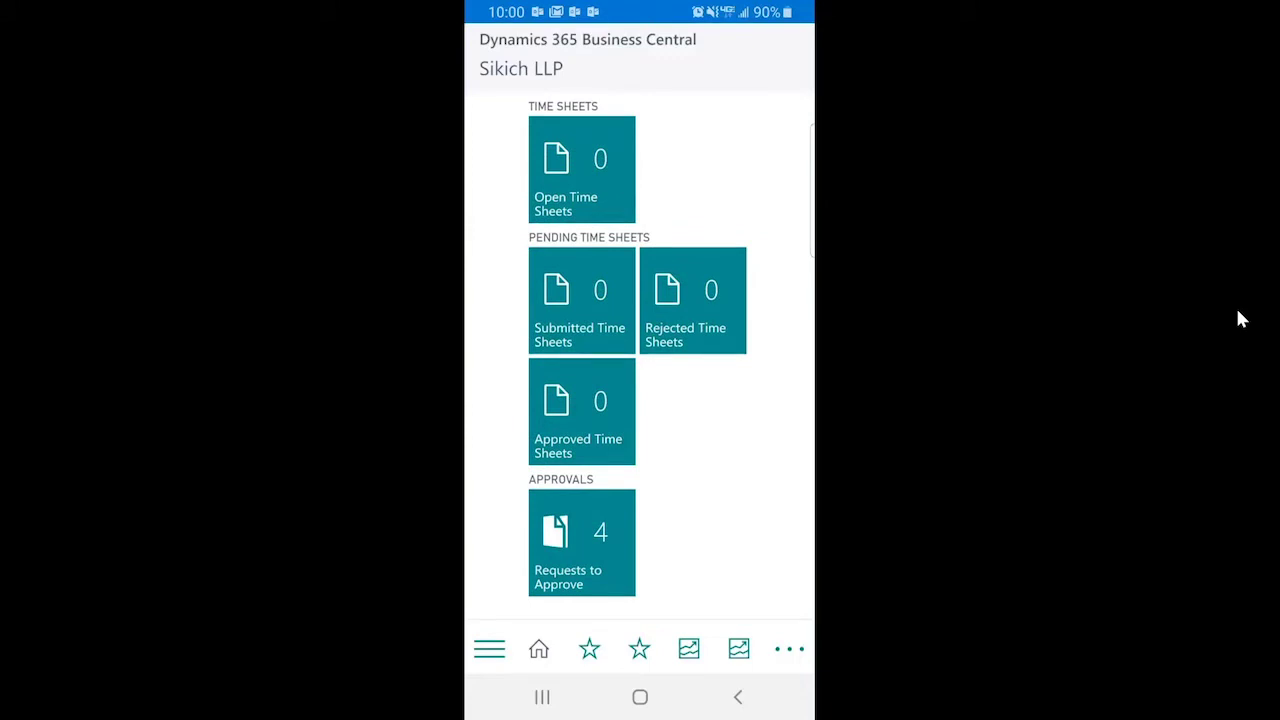
left_click(581, 543)
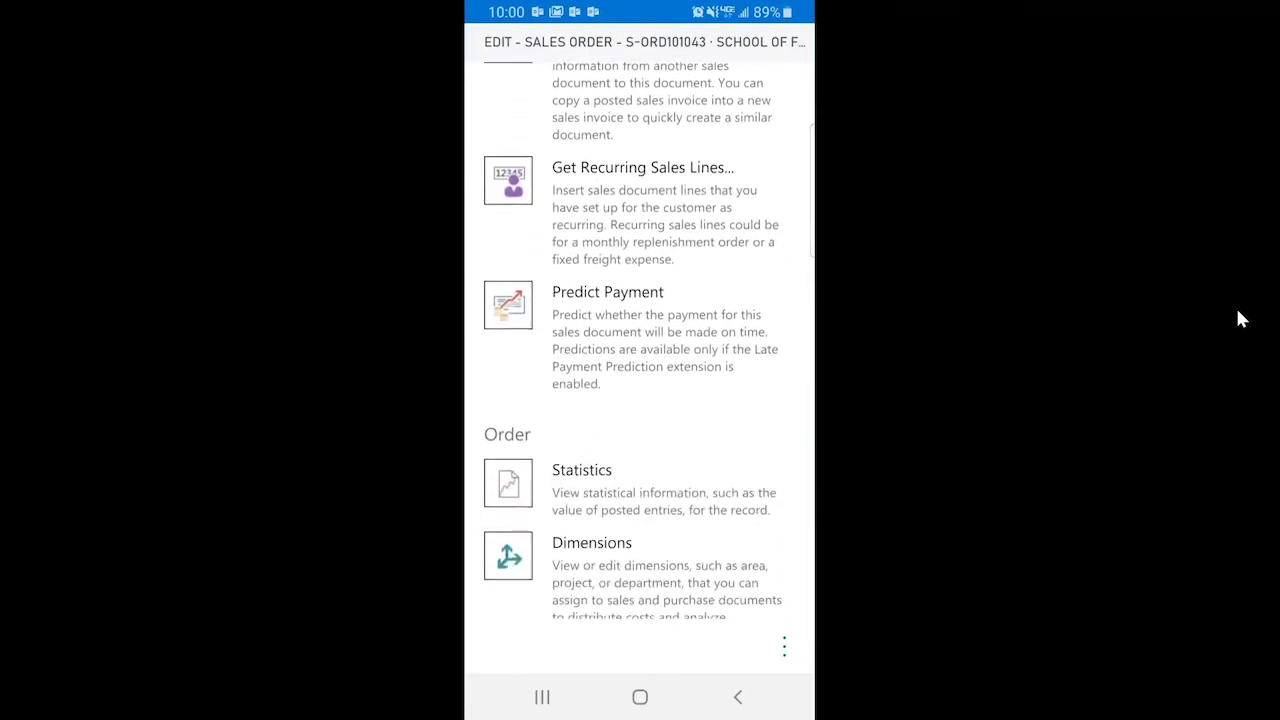
scroll(640, 340, "down", 5)
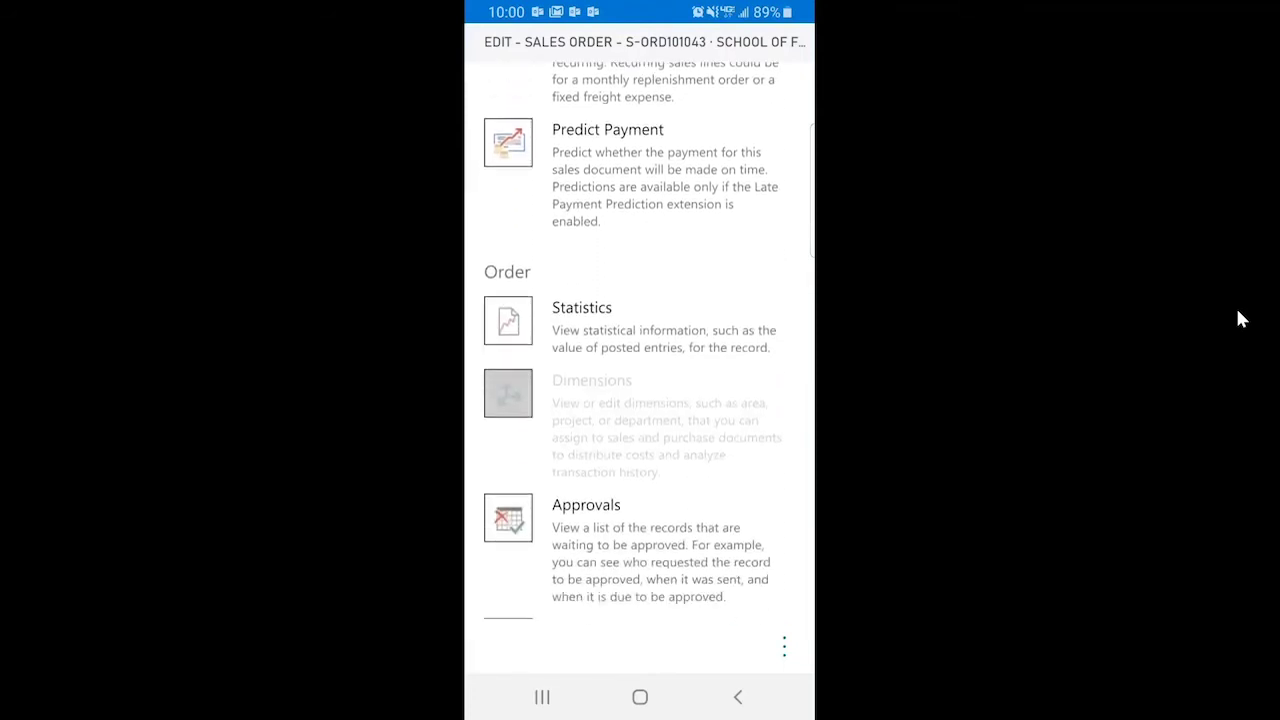
scroll(640, 340, "down", 5)
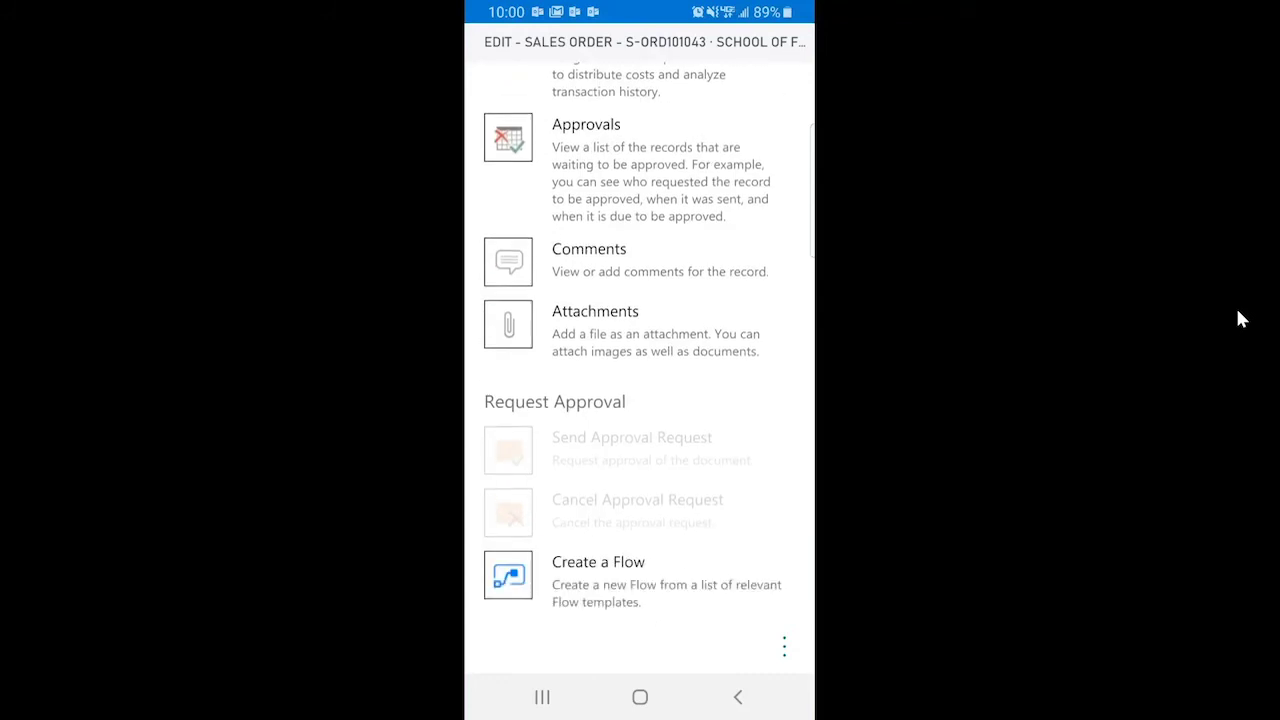
scroll(640, 340, "down", 5)
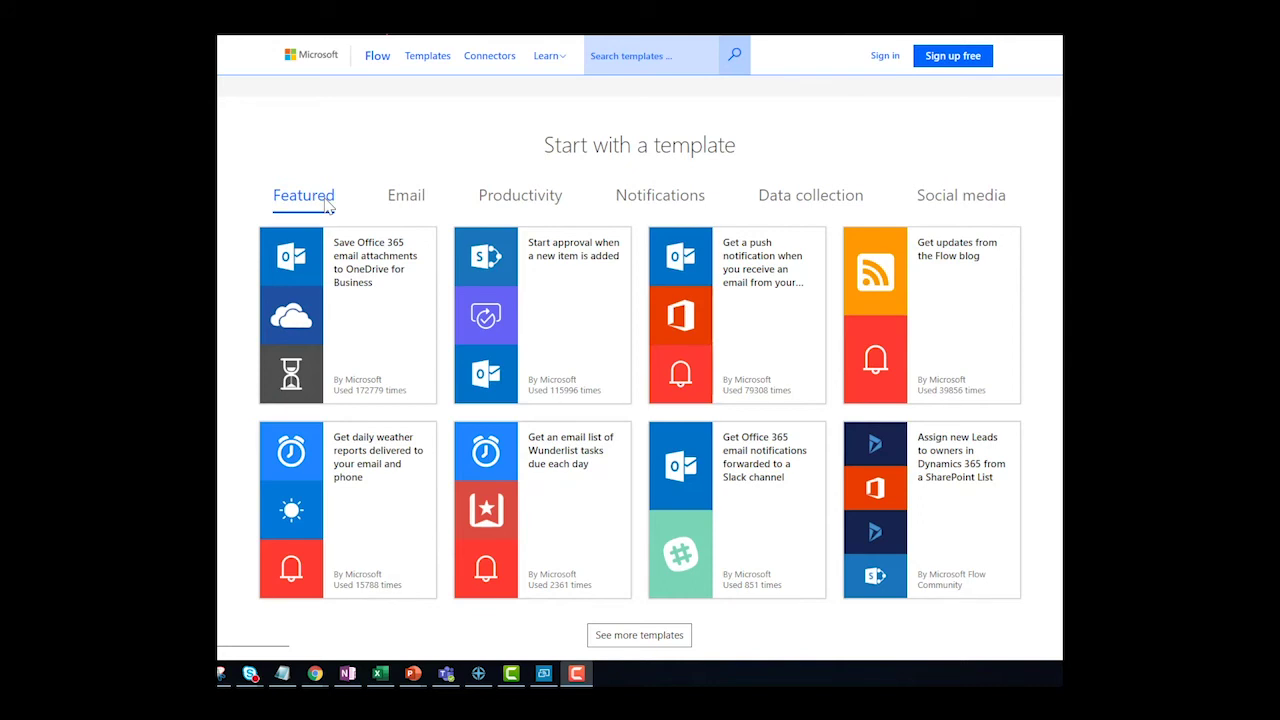
Browse the Email, Productivity, Notifications, Data collection and Social media template categories in turn
left_click(404, 210)
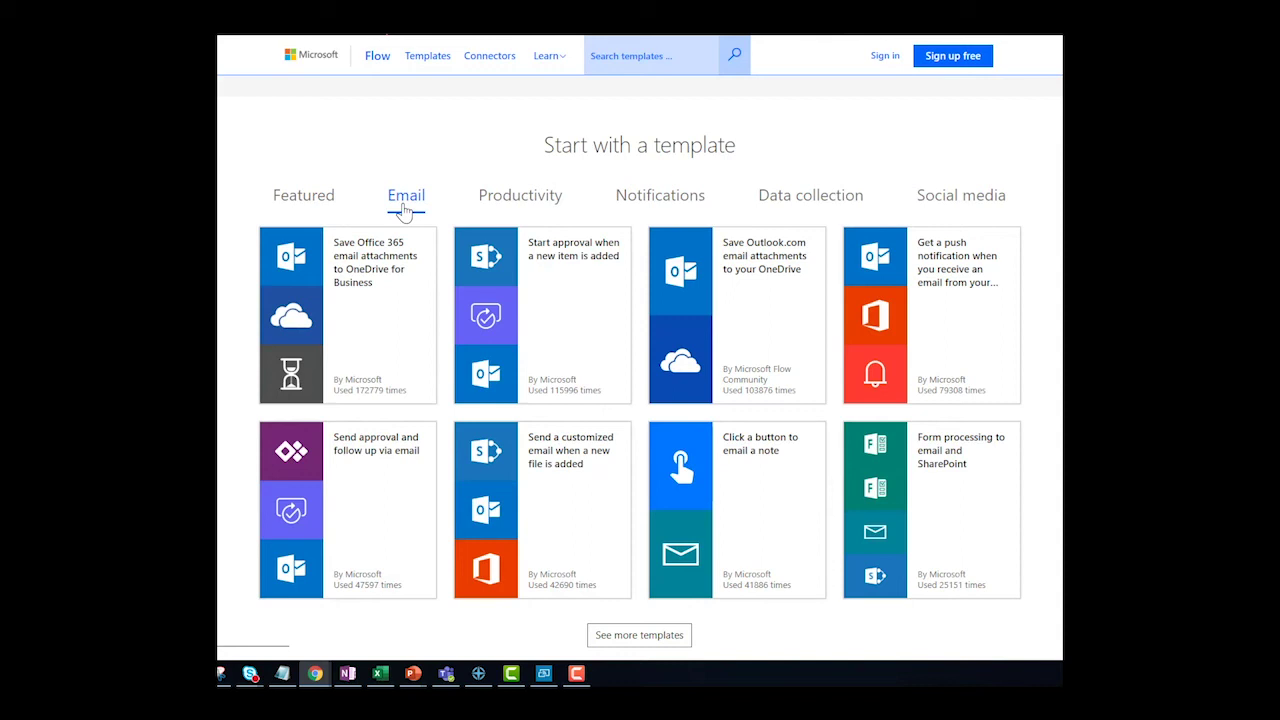
left_click(491, 203)
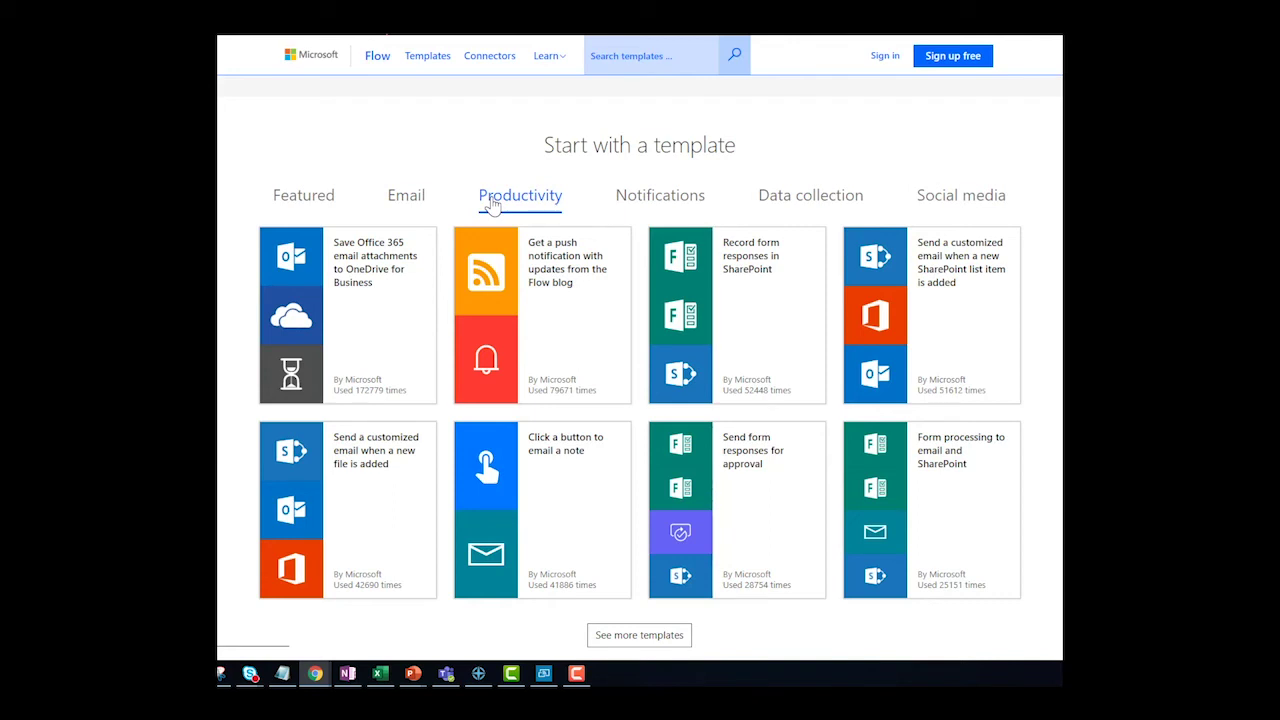
left_click(652, 205)
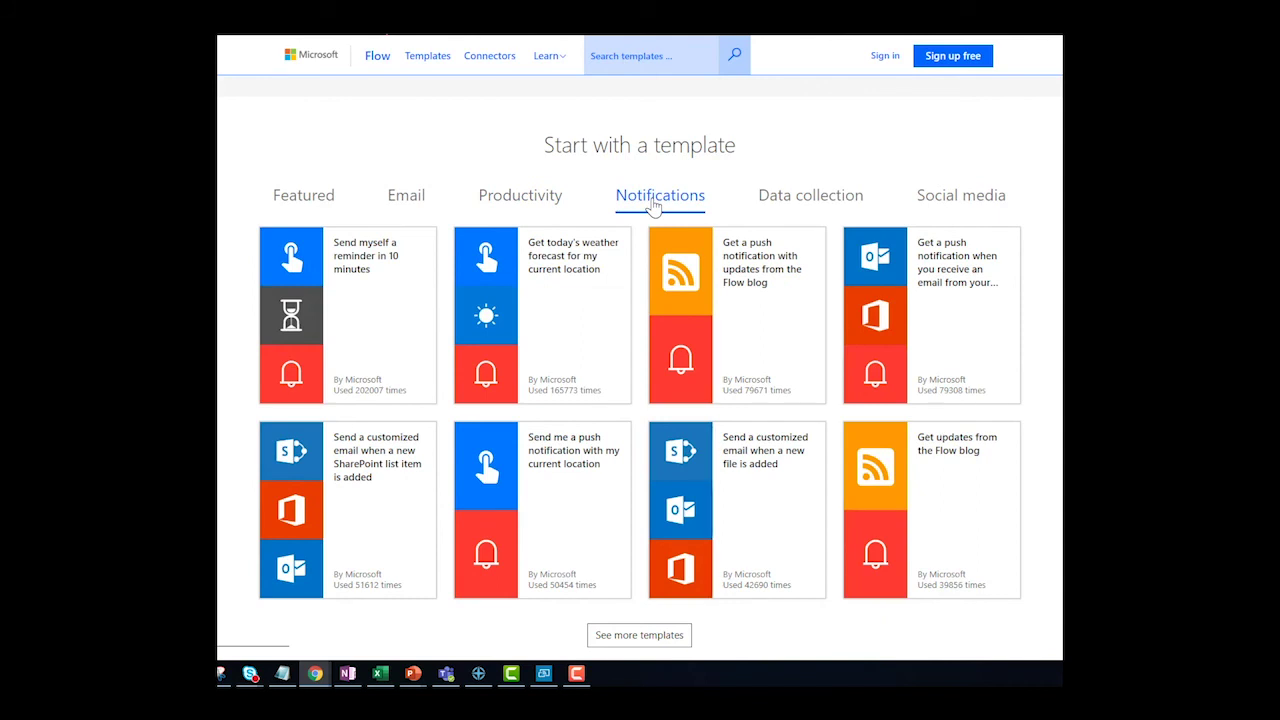
left_click(793, 199)
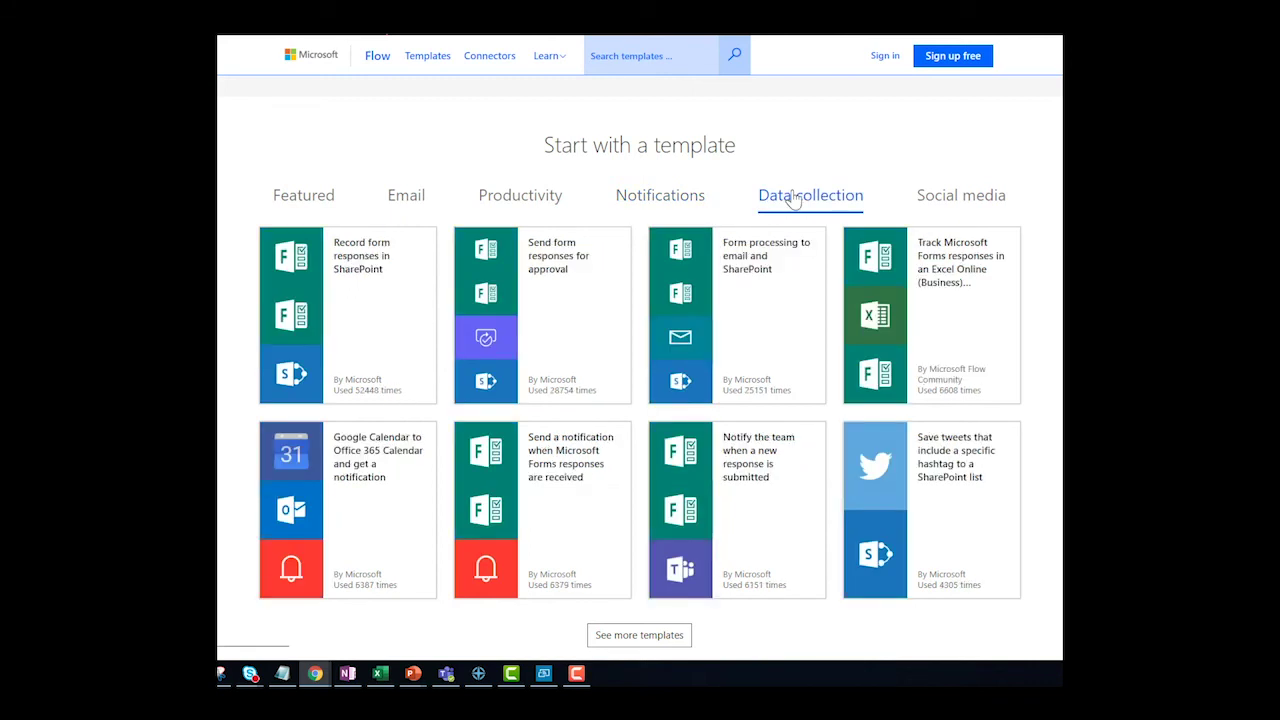
left_click(953, 203)
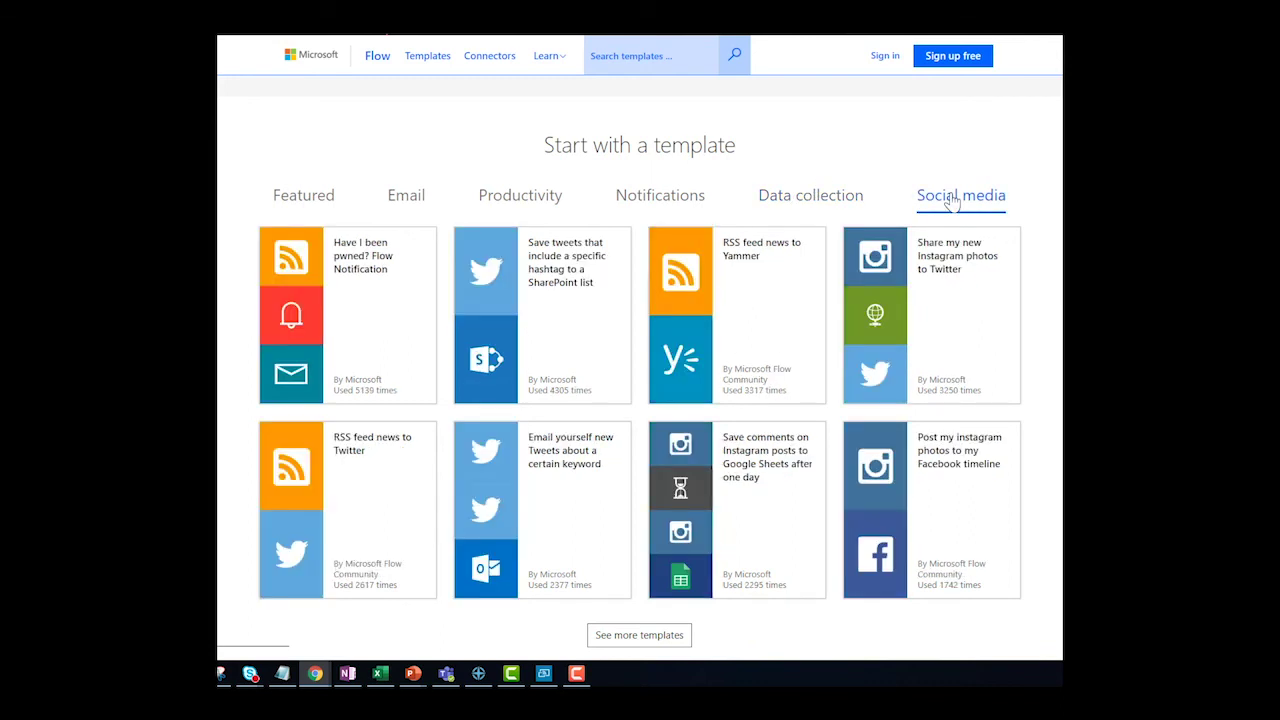